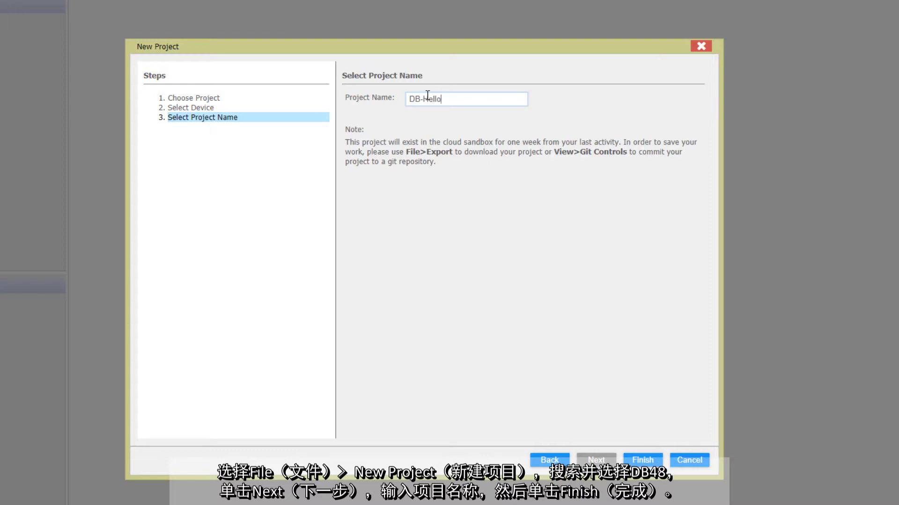
Step: Finish creating the DB-Hello project and start the MPLAB Code Configurator (MCC) for it
left_click(642, 460)
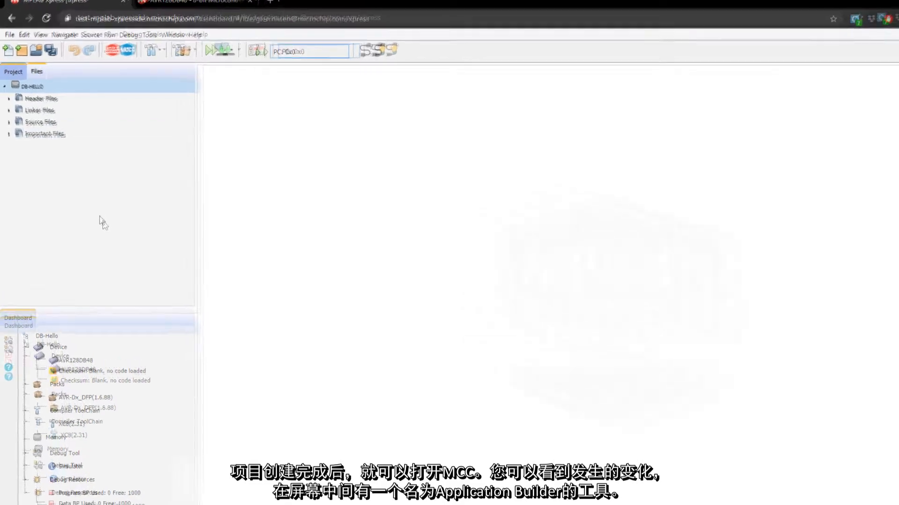
left_click(127, 50)
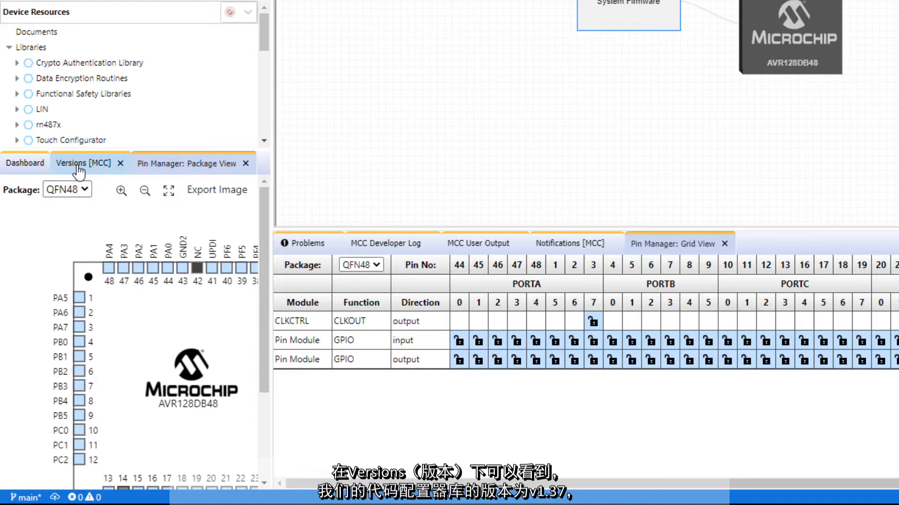
Step: Check the MCC version information for the Code Configurator Library and view the list of available resources
left_click(79, 174)
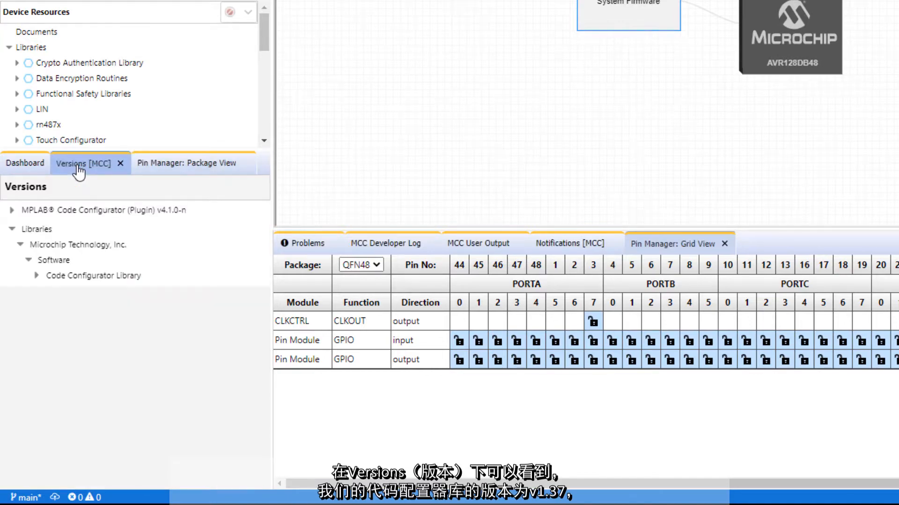
left_click(37, 276)
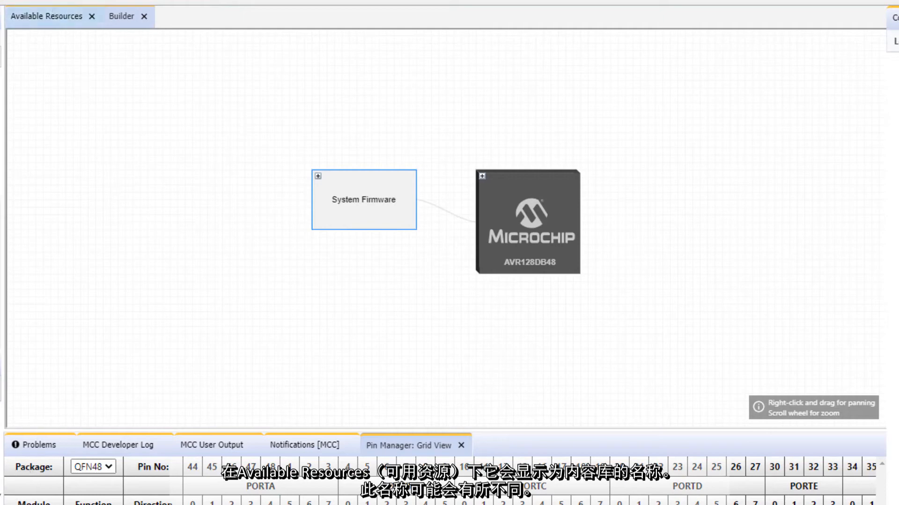
left_click(38, 22)
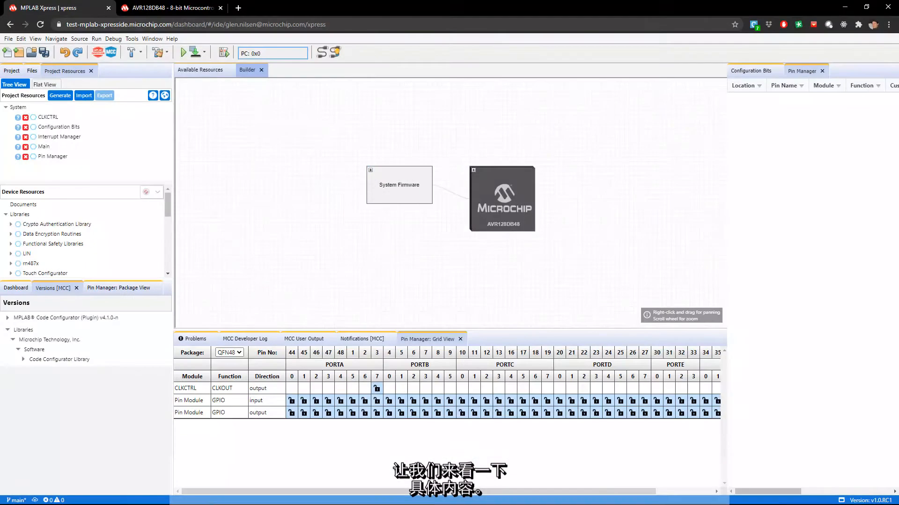
Step: Open the CLKCTRL settings from the expanded System Firmware block and consult the datasheet help for Clock Selection
left_click(370, 170)
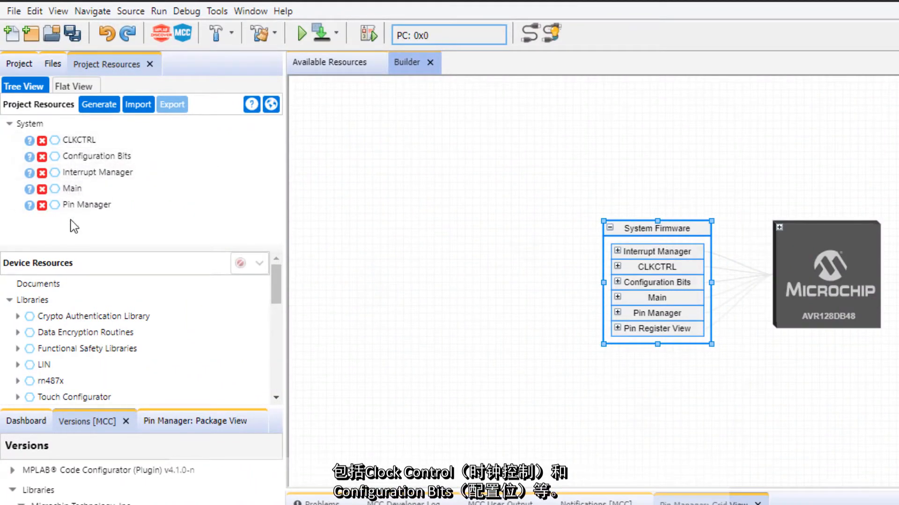
left_click(681, 263)
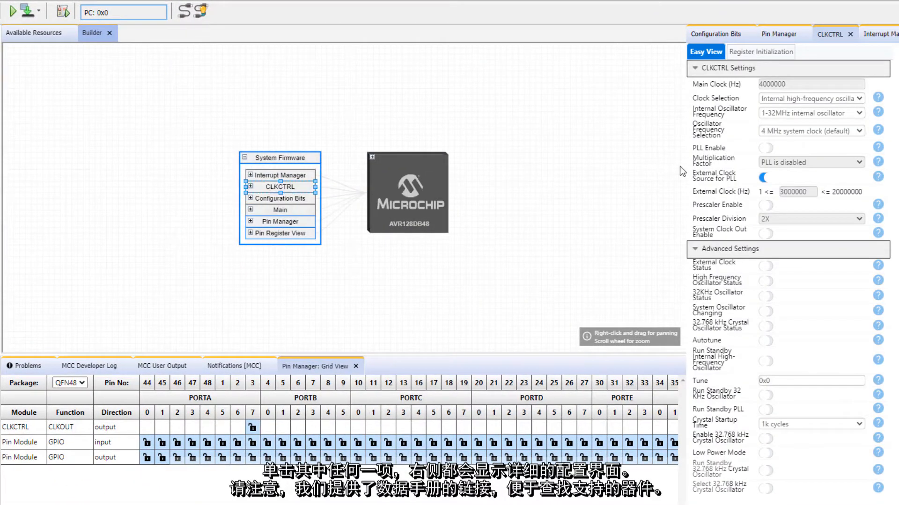
left_click_drag(684, 166, 522, 170)
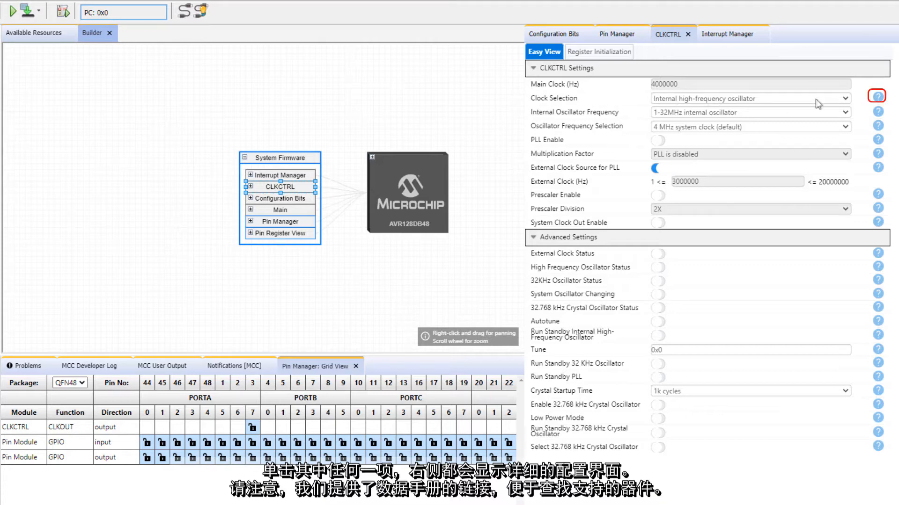
left_click(877, 98)
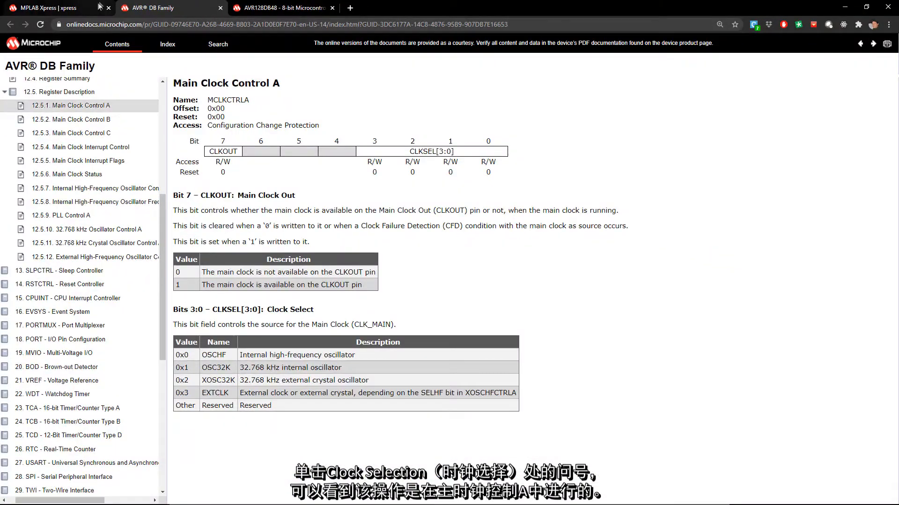
left_click(114, 10)
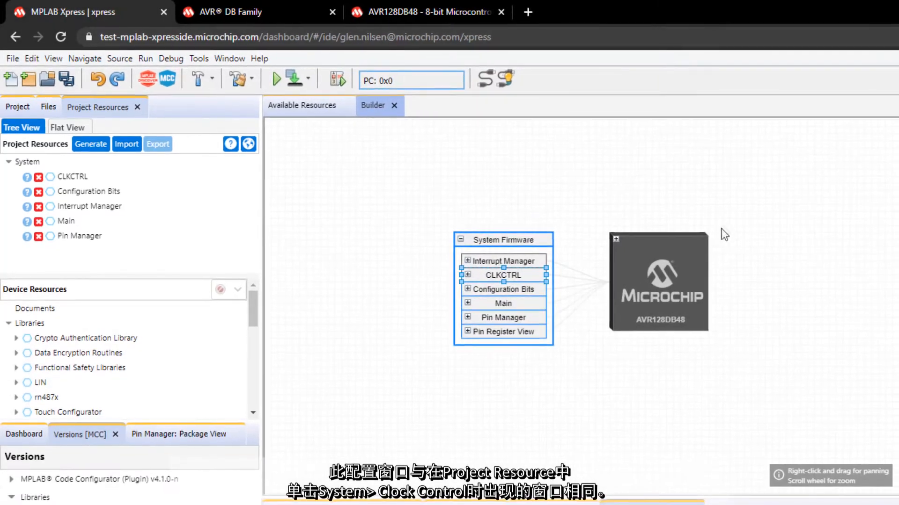
Step: Expand the AVR128DB48 block with its System and Peripherals groups and examine the components inside
left_click(616, 240)
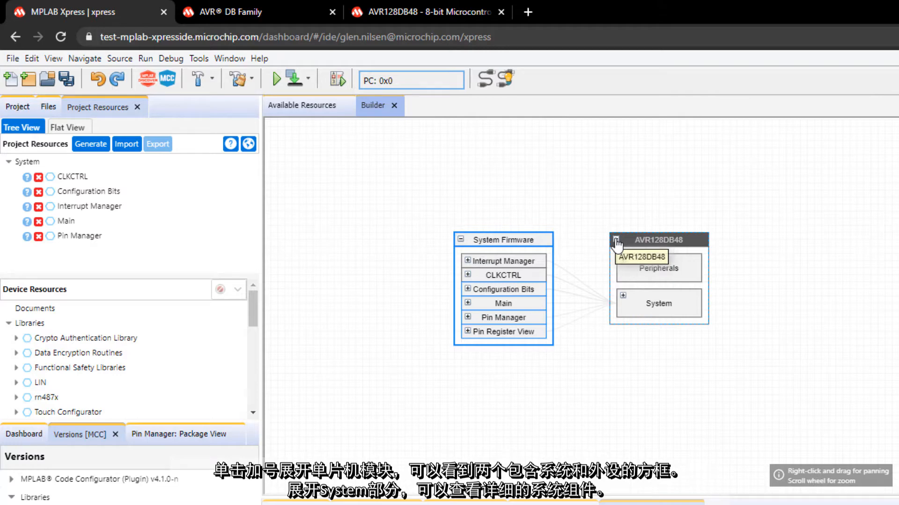
left_click(623, 296)
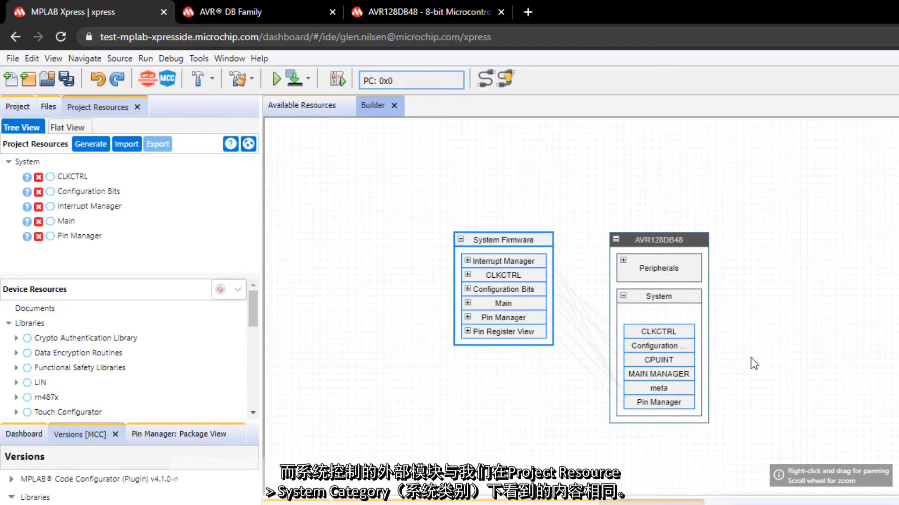
left_click(622, 265)
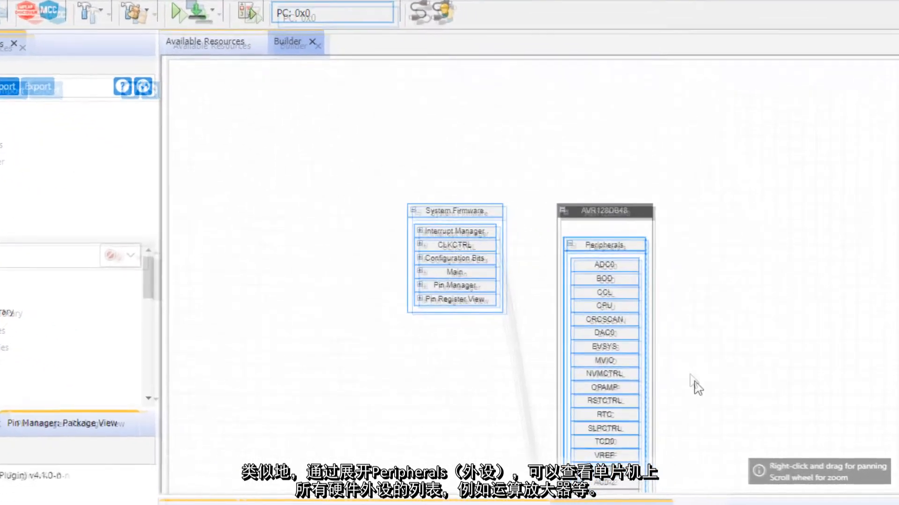
left_click_drag(655, 399, 658, 259)
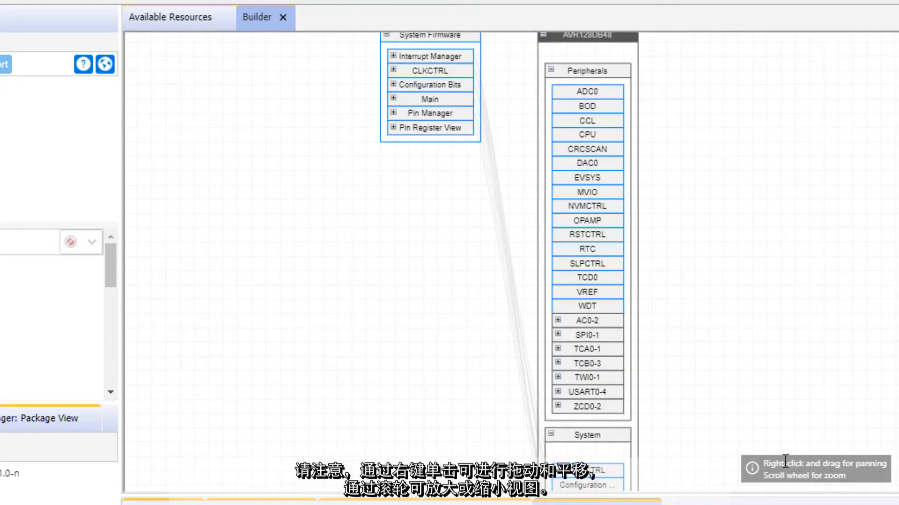
left_click_drag(754, 398, 726, 429)
scroll(726, 429, "up", 3)
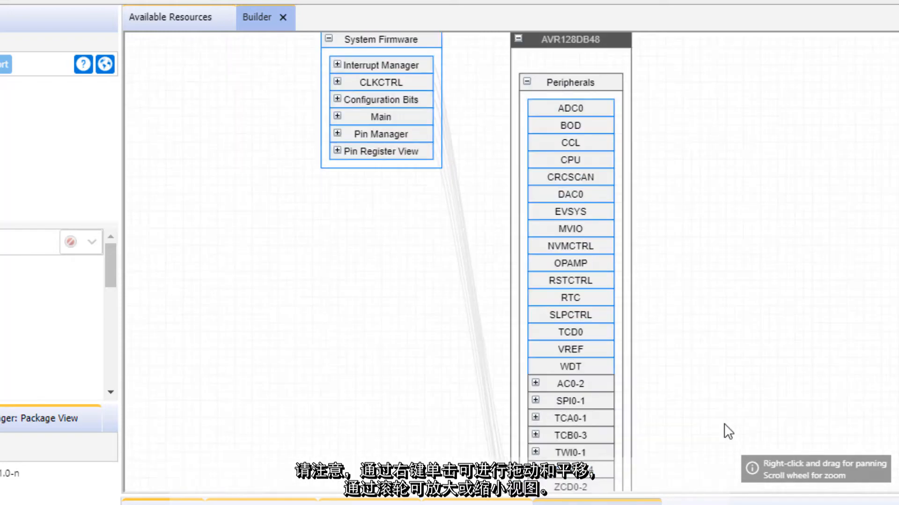
scroll(727, 431, "down", 3)
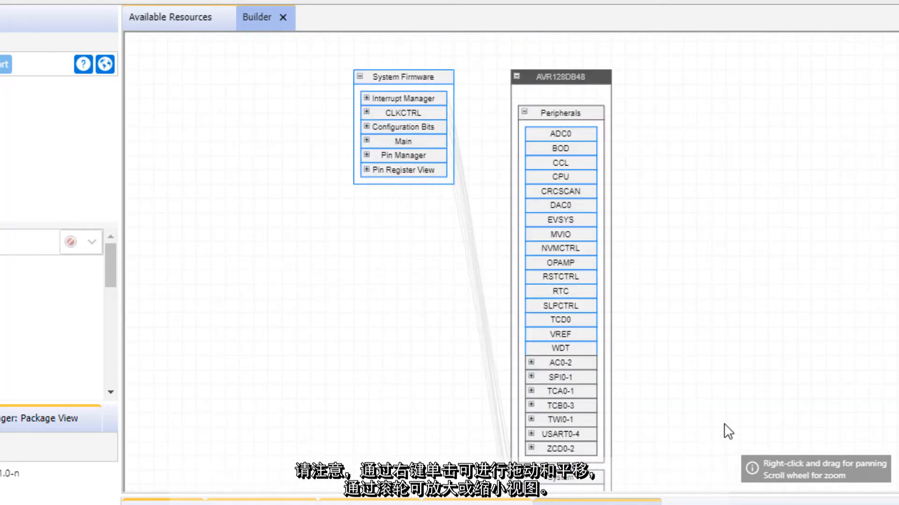
Step: Collapse all blocks in the builder diagram and refresh the drawing
right_click(674, 308)
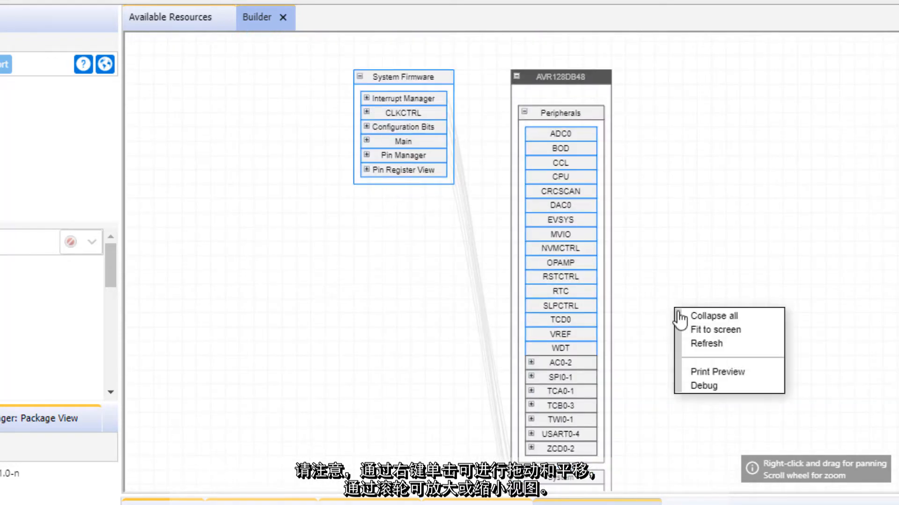
left_click(709, 320)
right_click(661, 255)
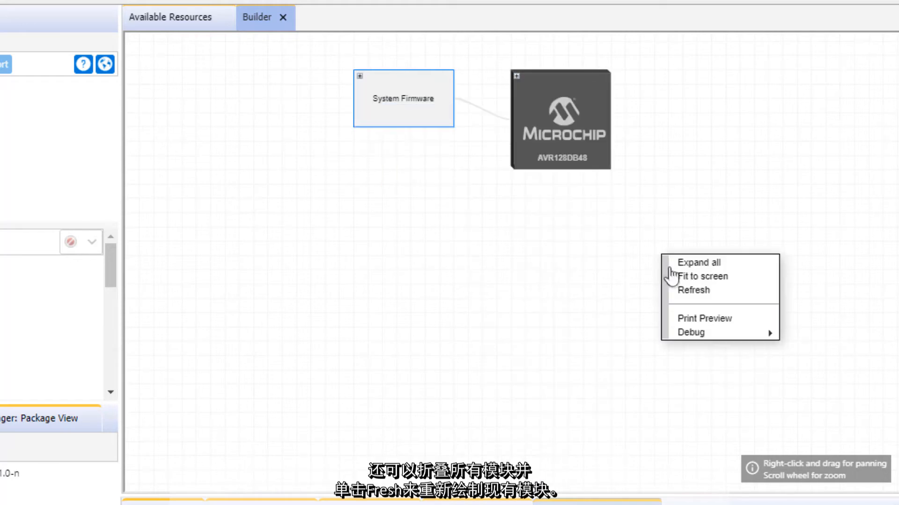
left_click(692, 291)
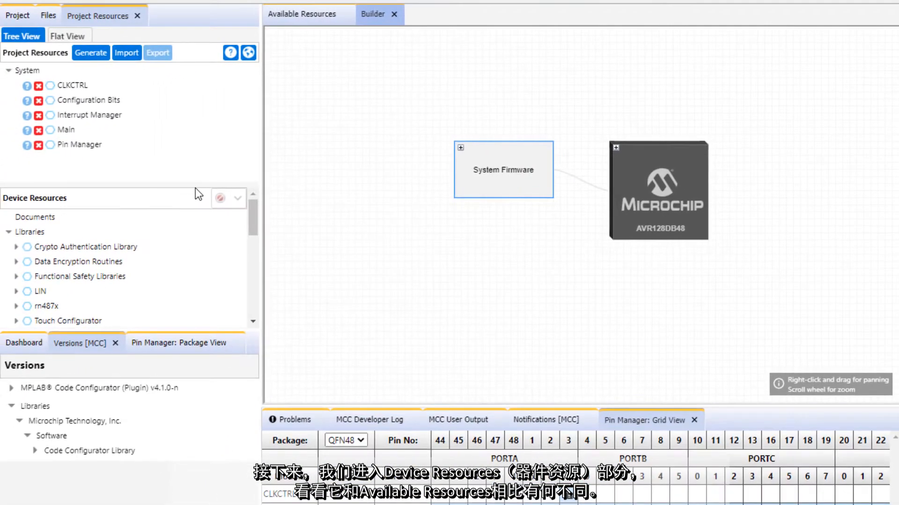
Step: Review the Device Resources categories in an enlarged list, including the Peripherals initializers and the Use-Case Drivers
left_click_drag(195, 185, 195, 102)
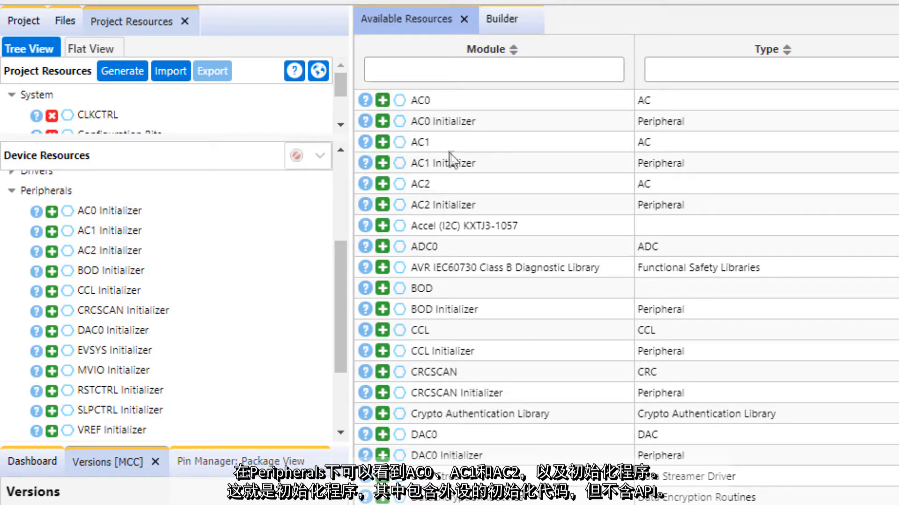
left_click_drag(445, 116, 477, 116)
left_click(11, 191)
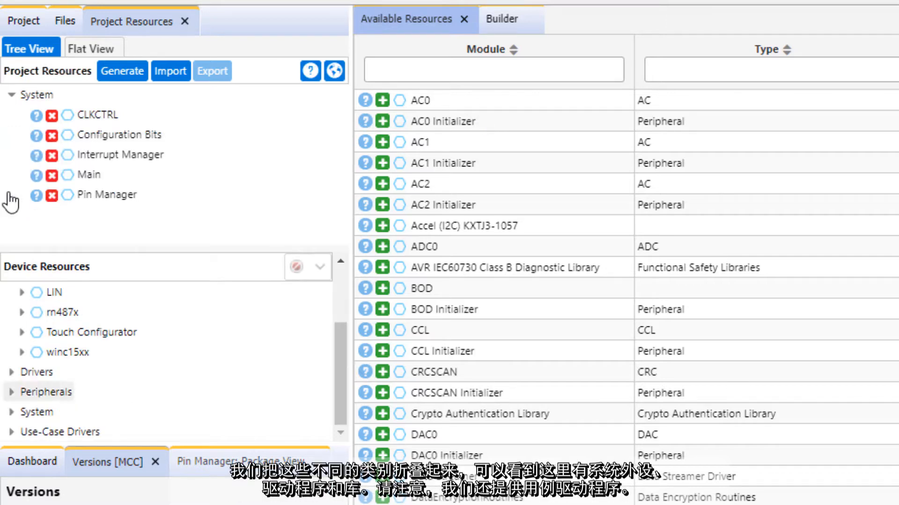
scroll(17, 341, "up", 3)
left_click(12, 311)
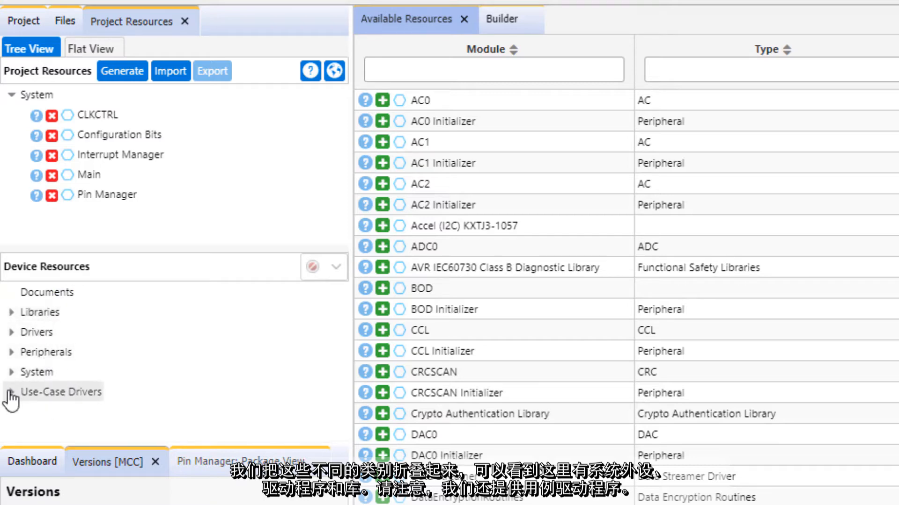
left_click(10, 392)
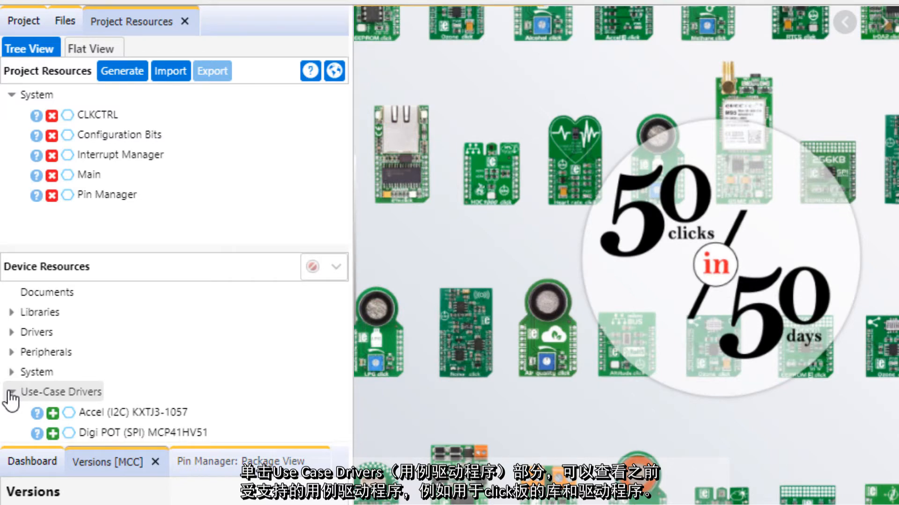
left_click(10, 393)
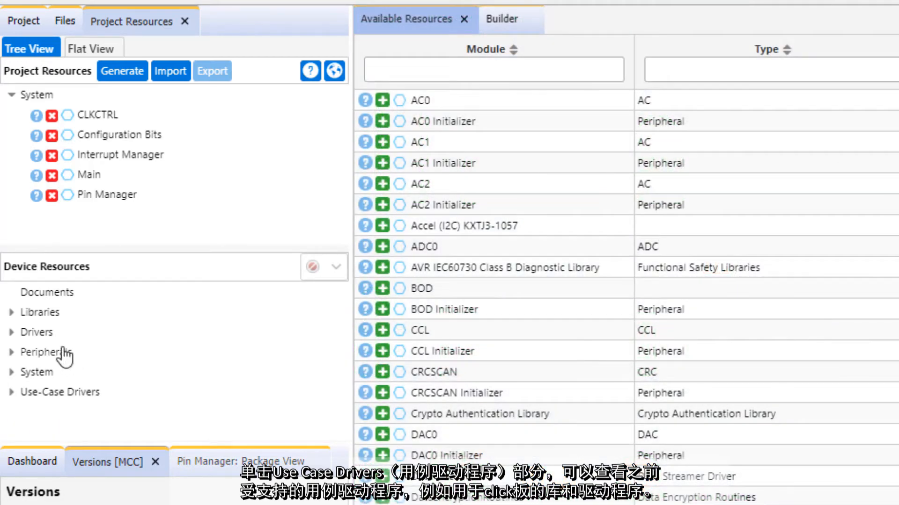
Step: Add the RN487X and Crypto Authentication Library modules from the device libraries to the project
left_click(11, 313)
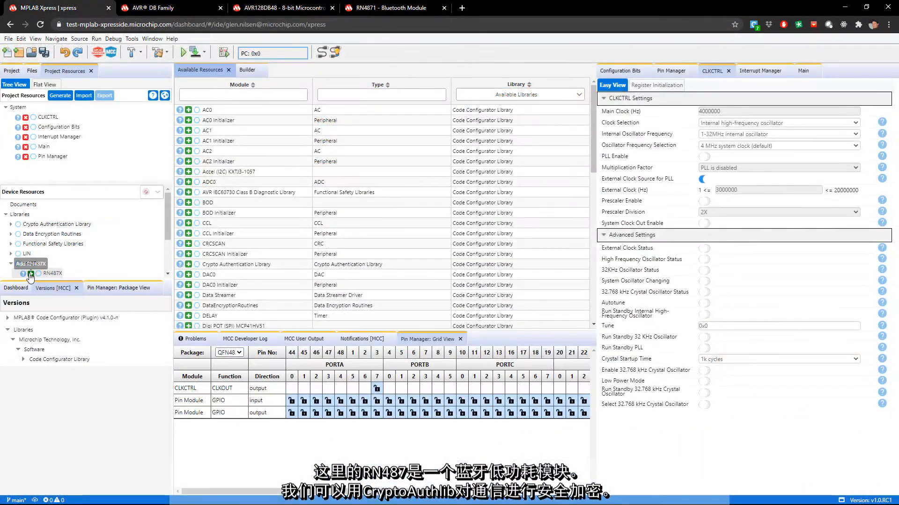
left_click(30, 274)
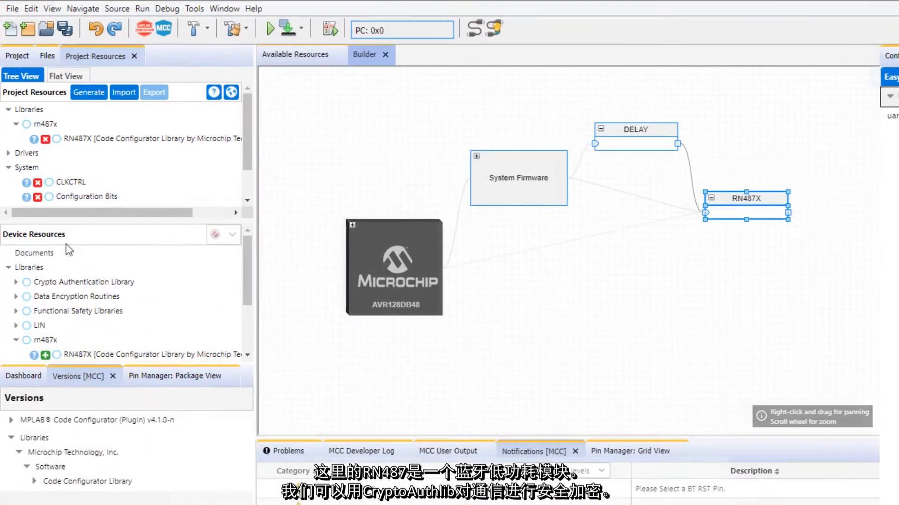
left_click(10, 225)
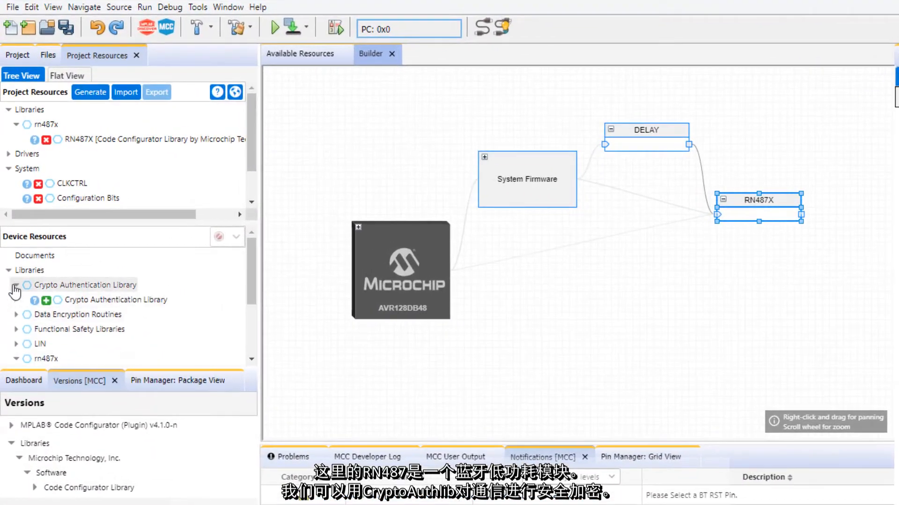
left_click(46, 300)
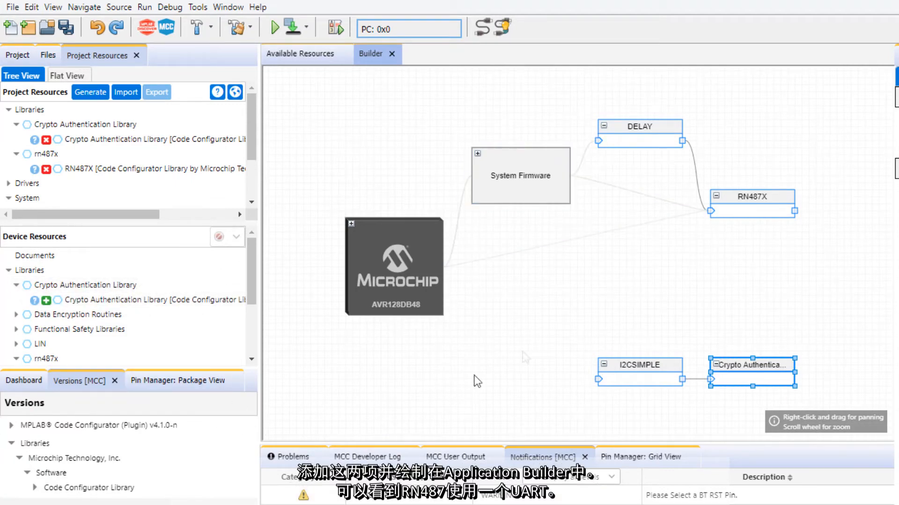
Step: Set the UART module dependency of the RN487X block to USART1 and show the USART1 settings
left_click(729, 195)
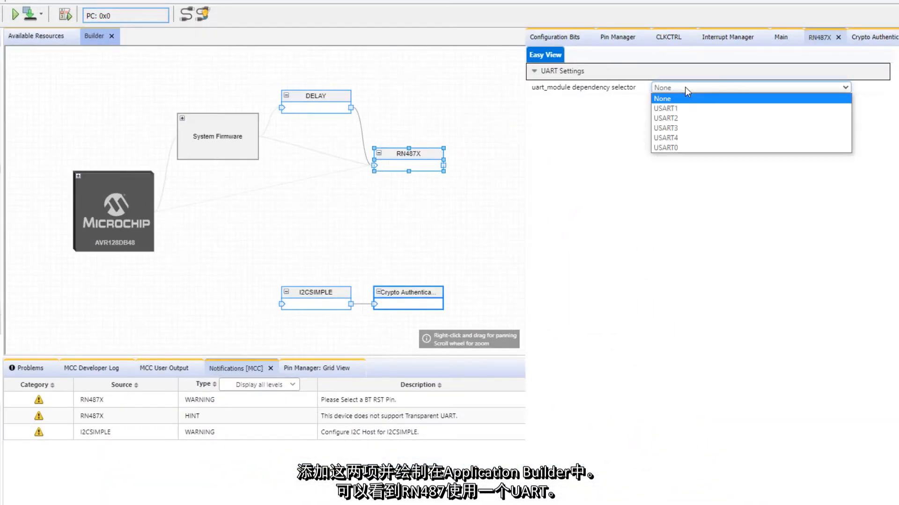
left_click(672, 108)
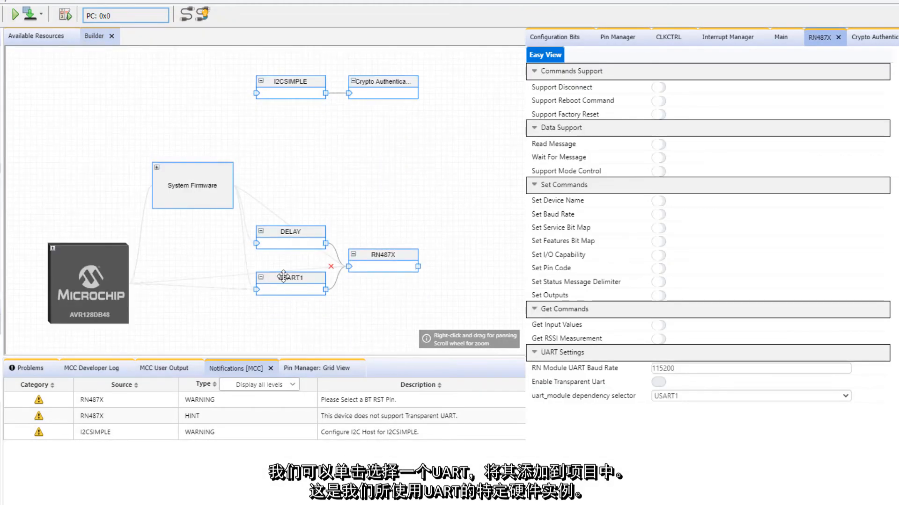
left_click(284, 276)
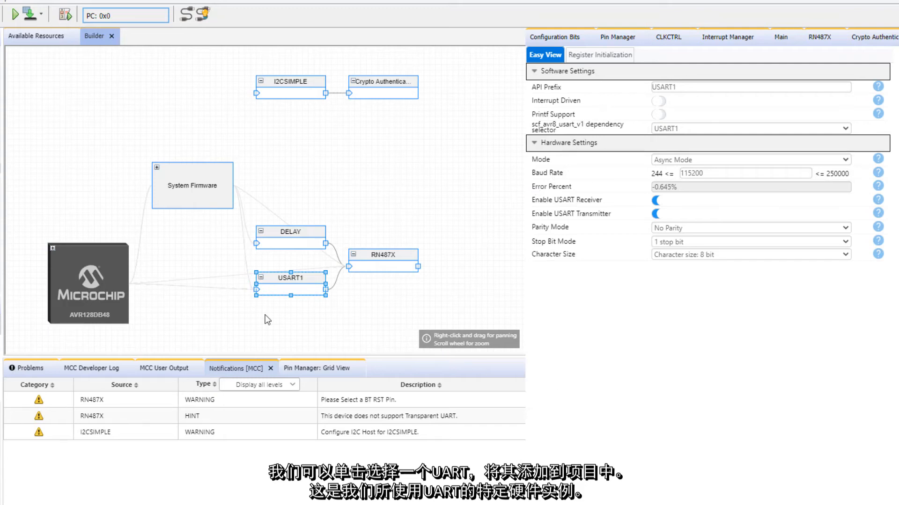
Step: Examine the device choices in the Crypto Authentication Library settings, keeping ATECC608A selected
left_click(384, 88)
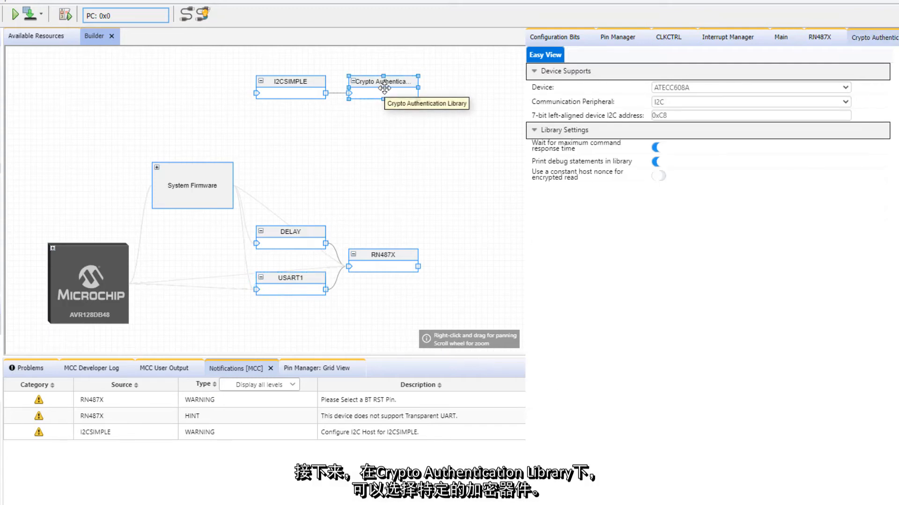
left_click(677, 86)
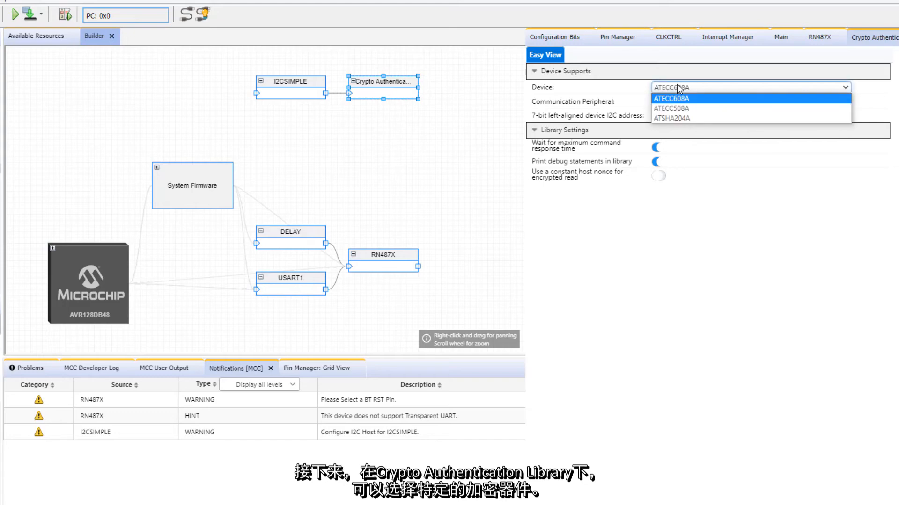
left_click(676, 85)
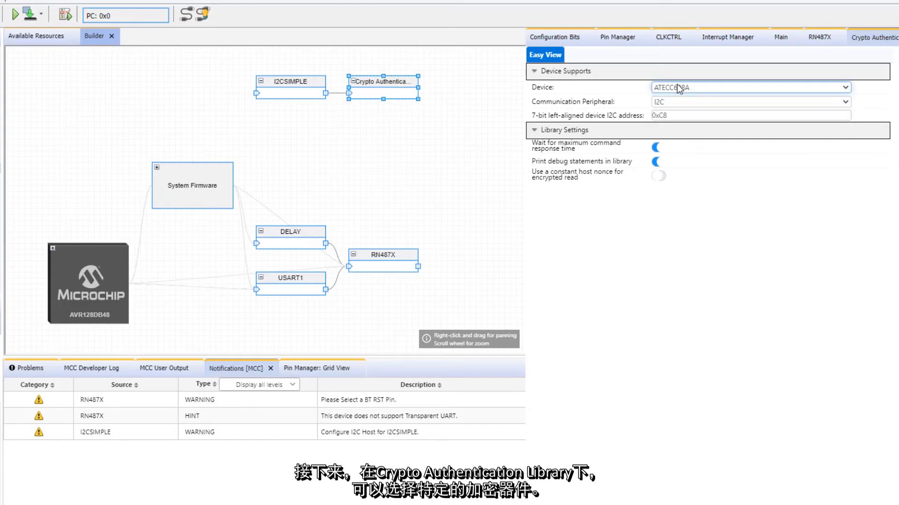
Step: Set the I2C host dependency of the I2CSIMPLE block to TWI1
left_click(287, 90)
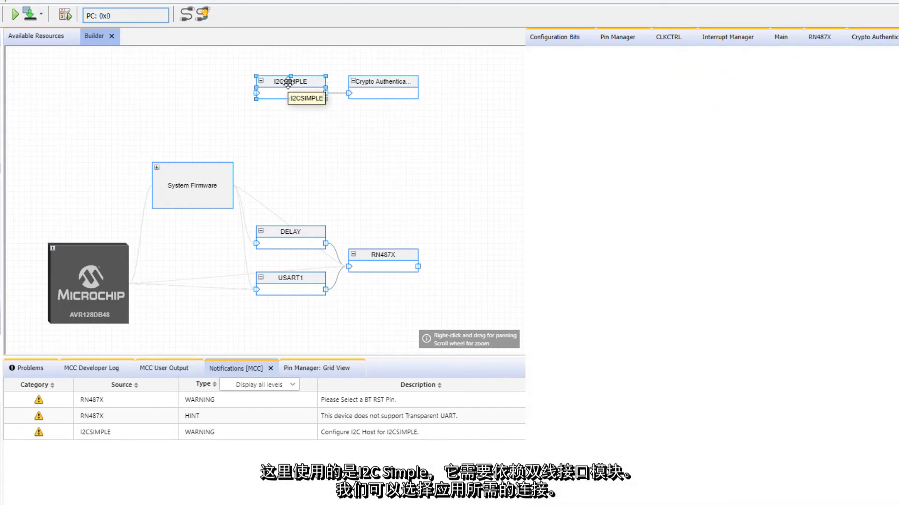
left_click(666, 101)
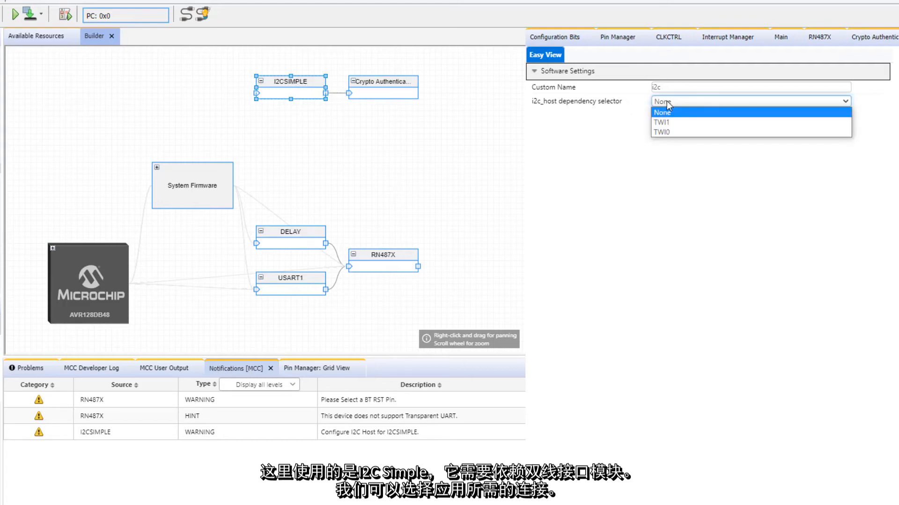
left_click(664, 122)
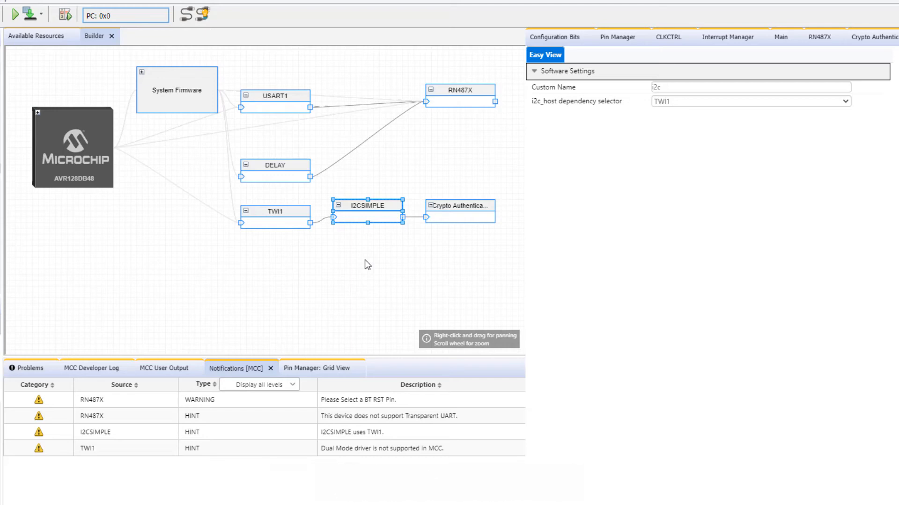
Step: Expand the AVR128DB48 block down to its peripherals, opening the USART0-4 and TWI0-1 groups to show the hardware-level dependencies
left_click(38, 113)
left_click(42, 129)
left_click_drag(131, 313, 136, 200)
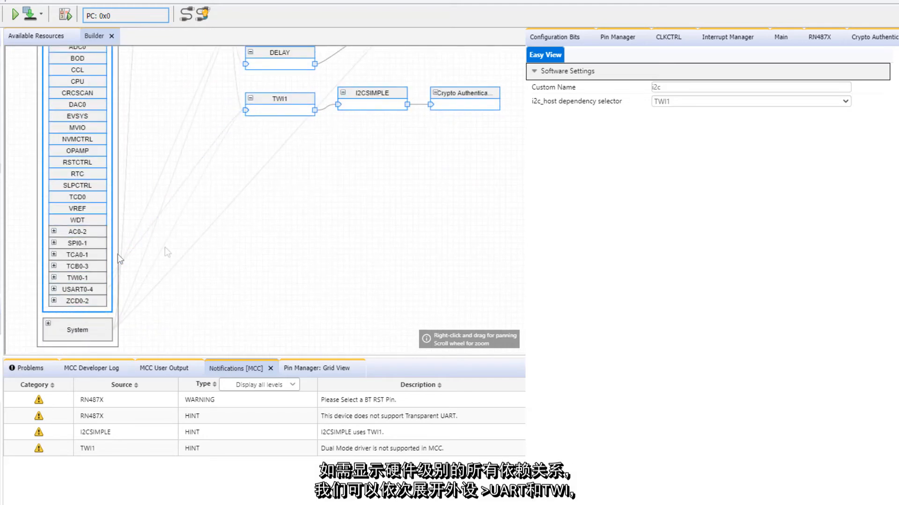
left_click(54, 289)
left_click(53, 289)
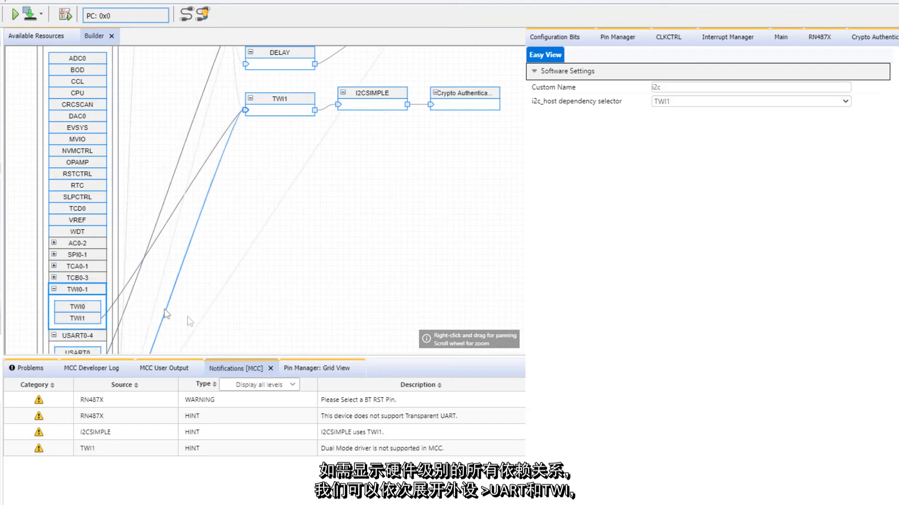
Step: Rearrange the module blocks into a TWI1–I2CSIMPLE–Crypto Authentication row above a USART1–RN487X row with DELAY nearby, and show the TWI1 settings
left_click_drag(180, 76, 518, 159)
left_click_drag(265, 99, 184, 300)
left_click_drag(277, 114, 270, 257)
left_click_drag(220, 81, 494, 218)
left_click_drag(294, 207, 192, 347)
left_click_drag(276, 319, 304, 173)
left_click(378, 165)
left_click_drag(378, 165, 339, 229)
left_click_drag(216, 241, 408, 187)
left_click_drag(208, 172, 208, 177)
left_click_drag(346, 229, 318, 177)
left_click_drag(406, 181, 411, 147)
left_click_drag(379, 221, 370, 282)
left_click(370, 282)
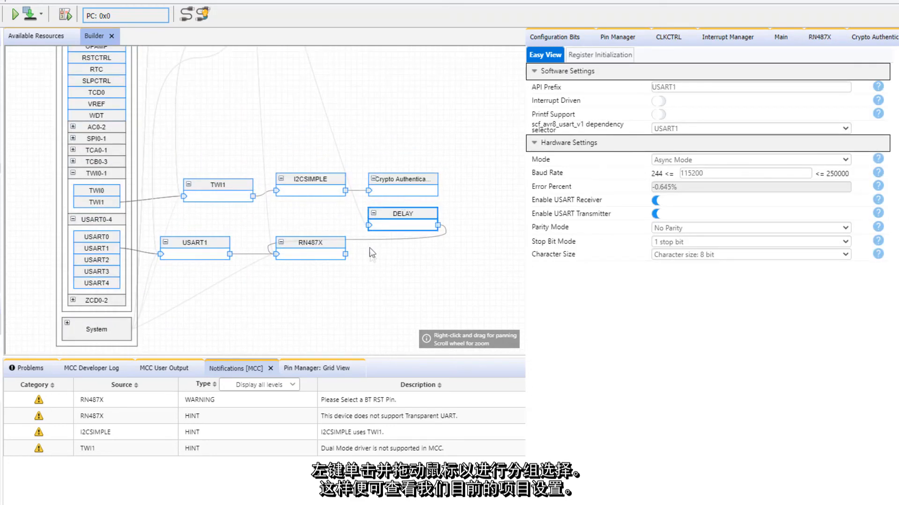
left_click(231, 190)
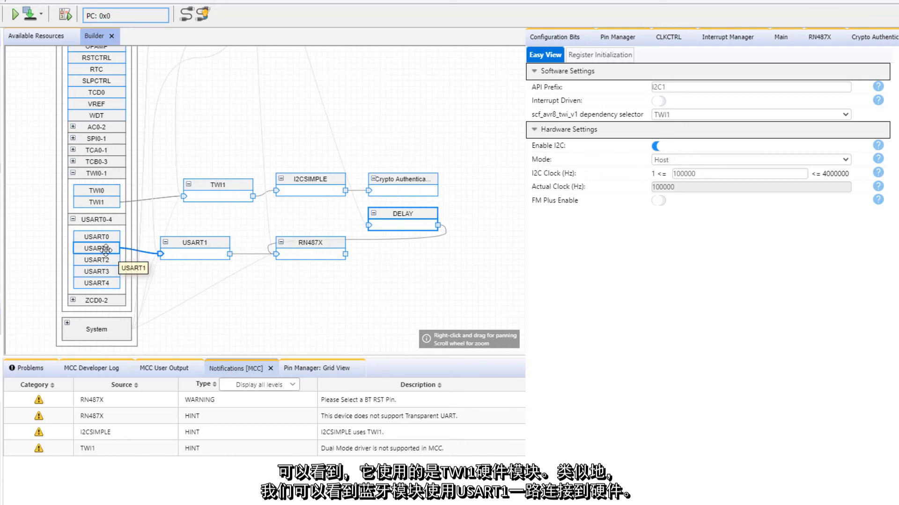
Step: Collapse all blocks in the Builder diagram and refresh it to simplify the application view
right_click(324, 275)
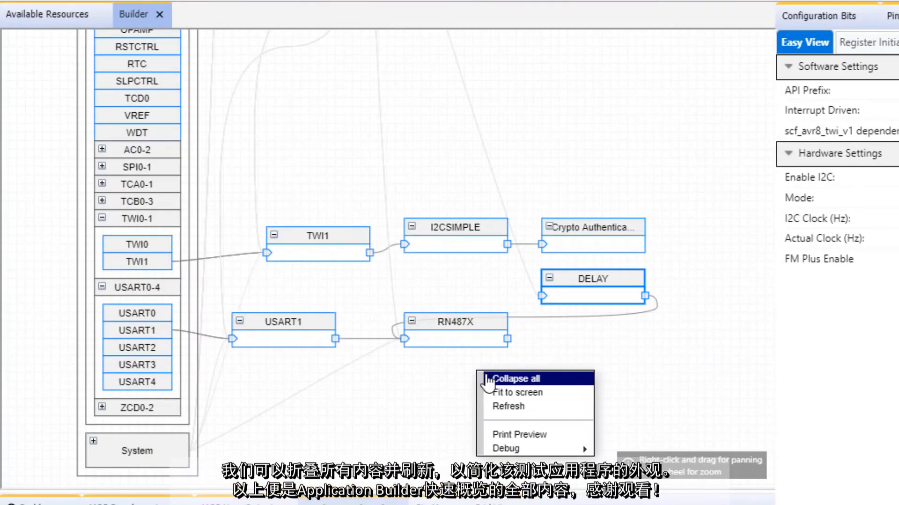
left_click(486, 380)
right_click(485, 368)
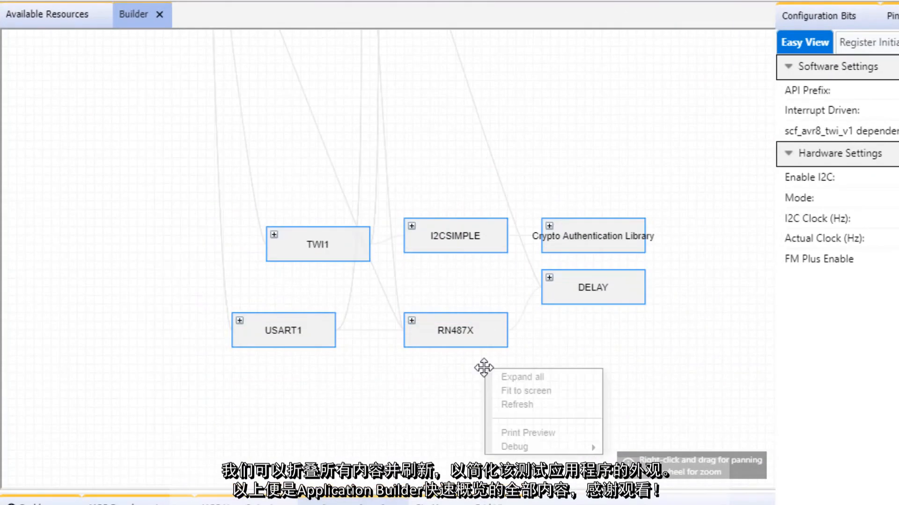
left_click(514, 405)
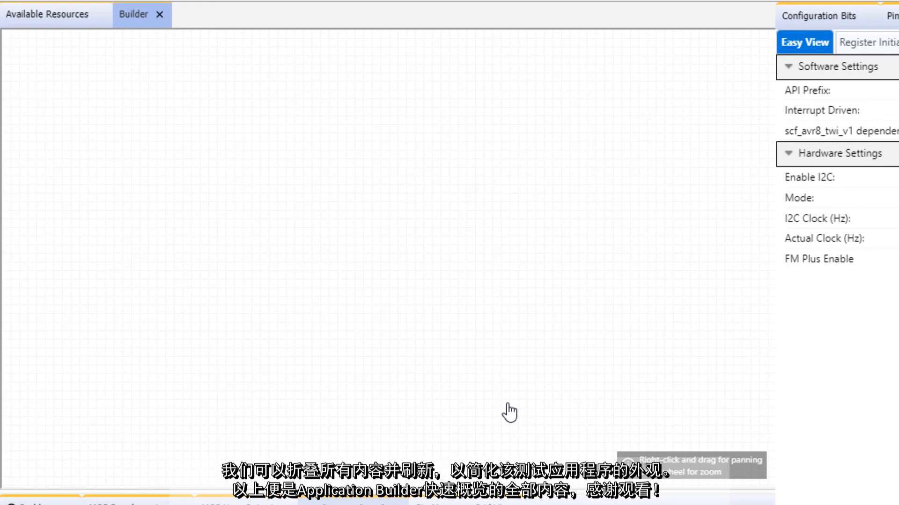